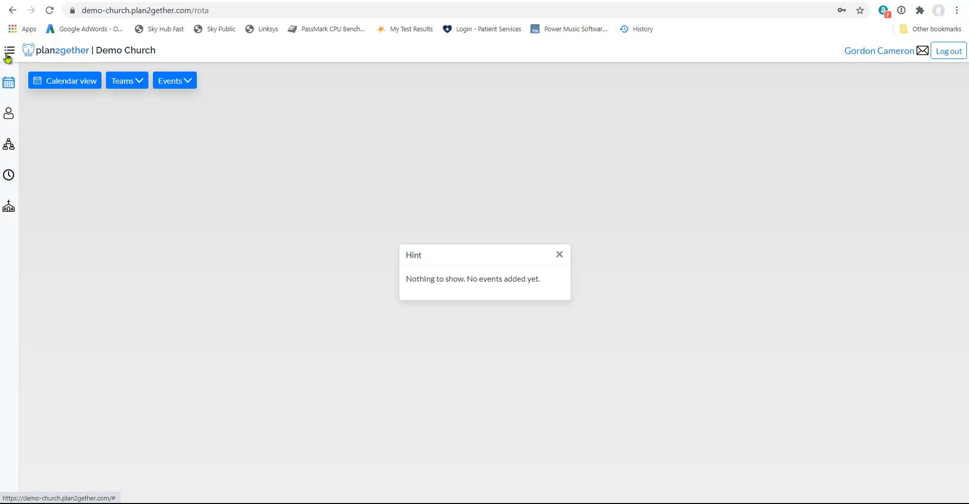
pyautogui.click(9, 50)
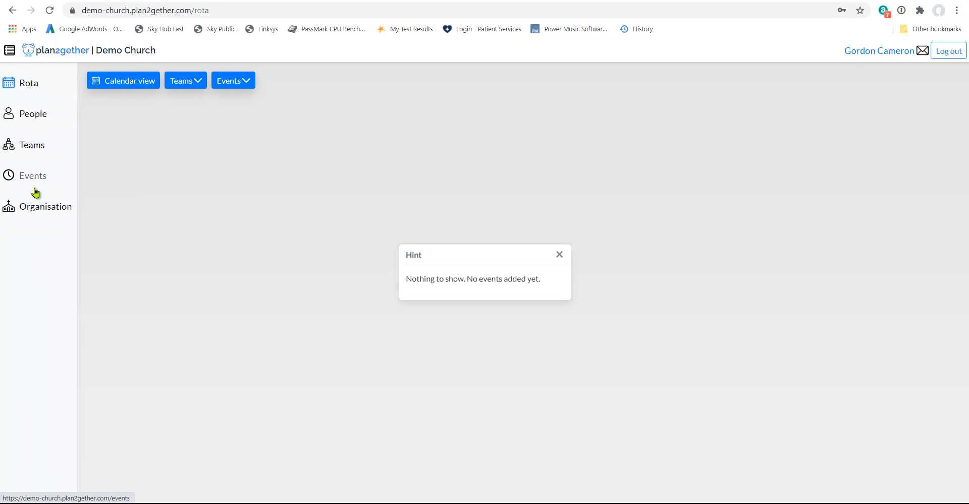
pyautogui.click(7, 53)
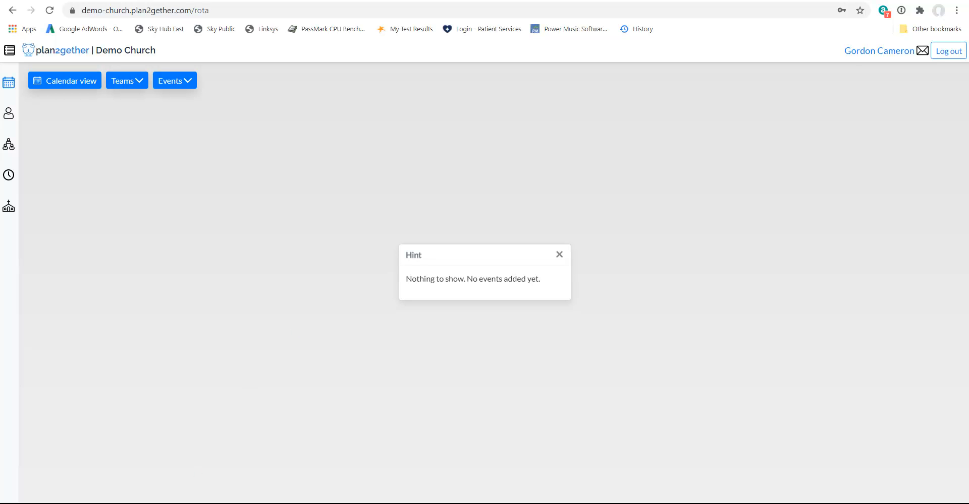
pyautogui.click(137, 503)
# Start a CSV upload in the People section and choose the file "CSV for Import 300 names.csv"
pyautogui.click(9, 115)
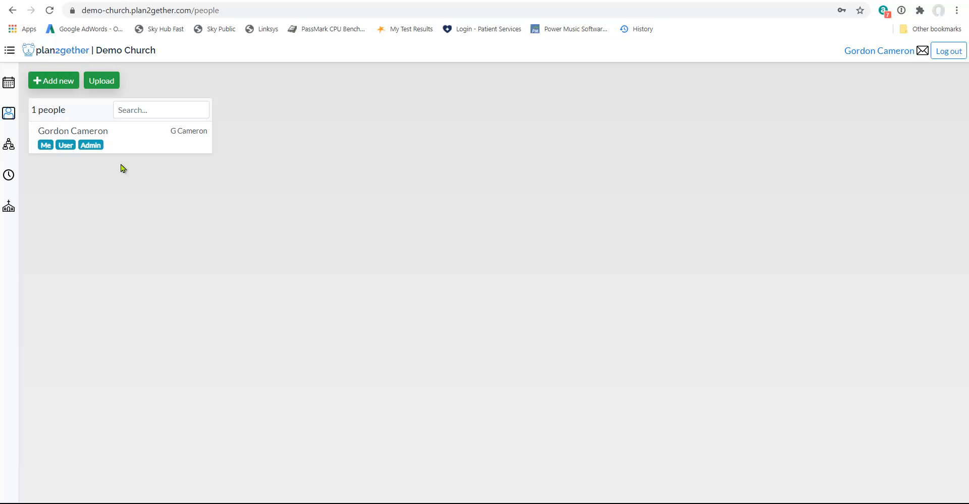
pyautogui.click(106, 83)
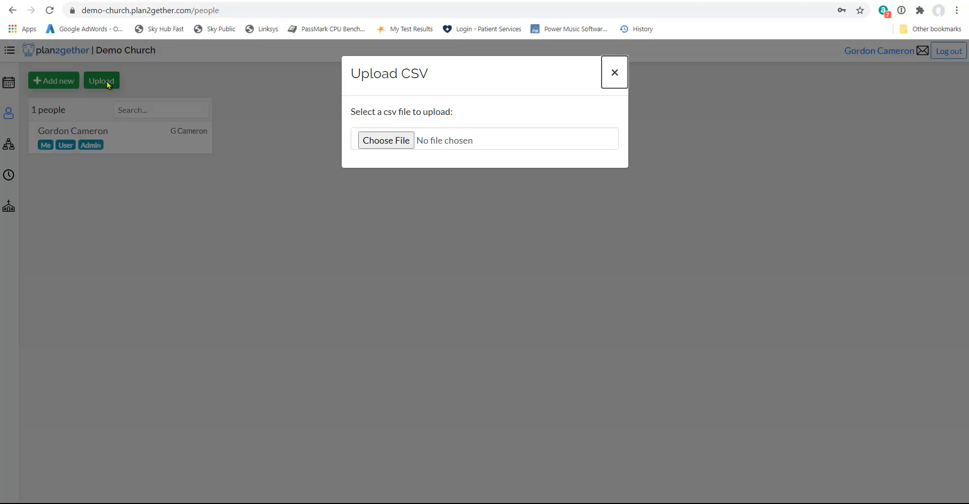
pyautogui.click(392, 141)
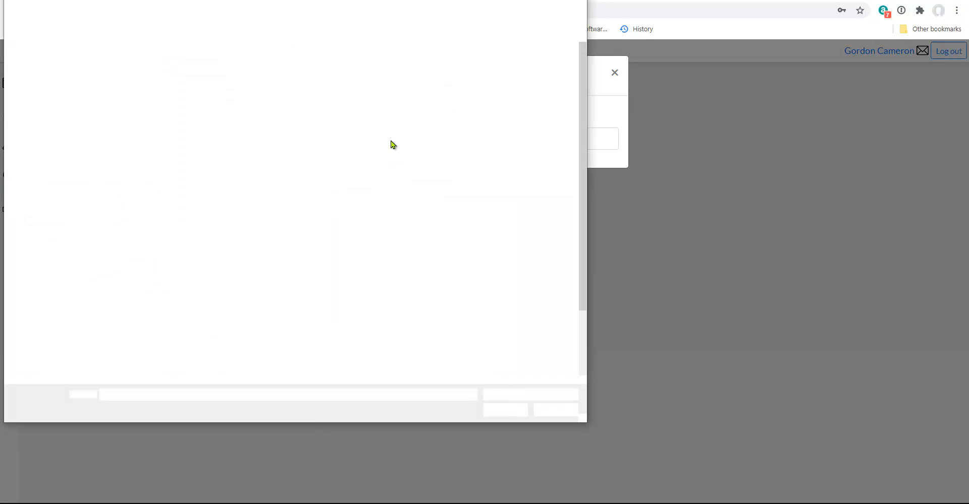
pyautogui.doubleClick(552, 160)
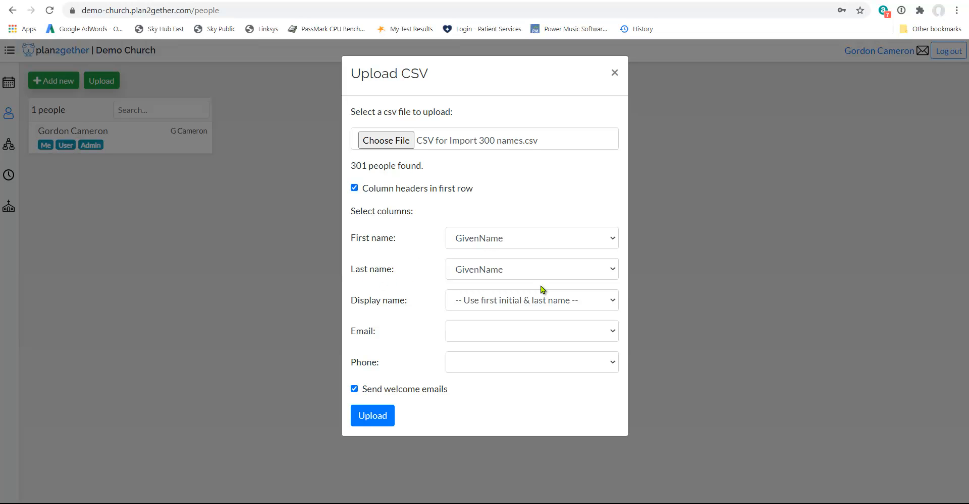
# Map the last name to the Surname column, the display name to Display Name and the email to email address
pyautogui.click(614, 272)
pyautogui.click(526, 307)
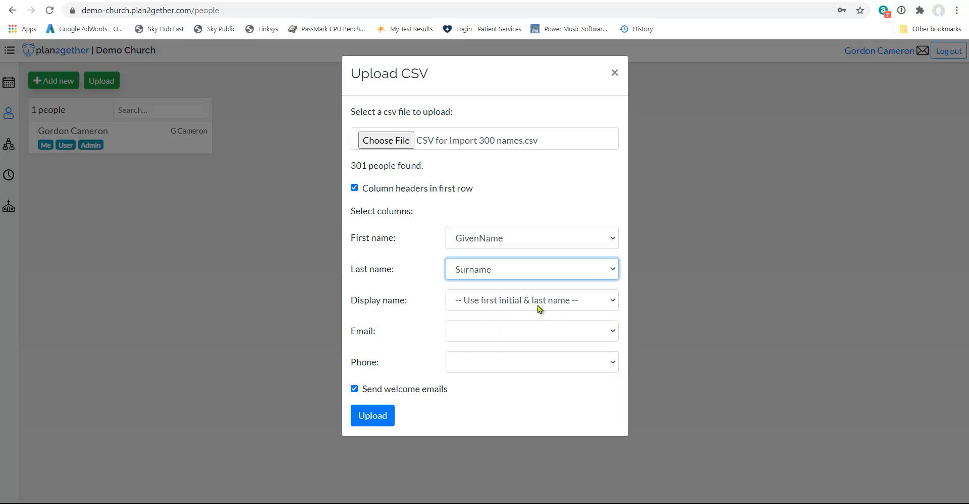
pyautogui.click(615, 302)
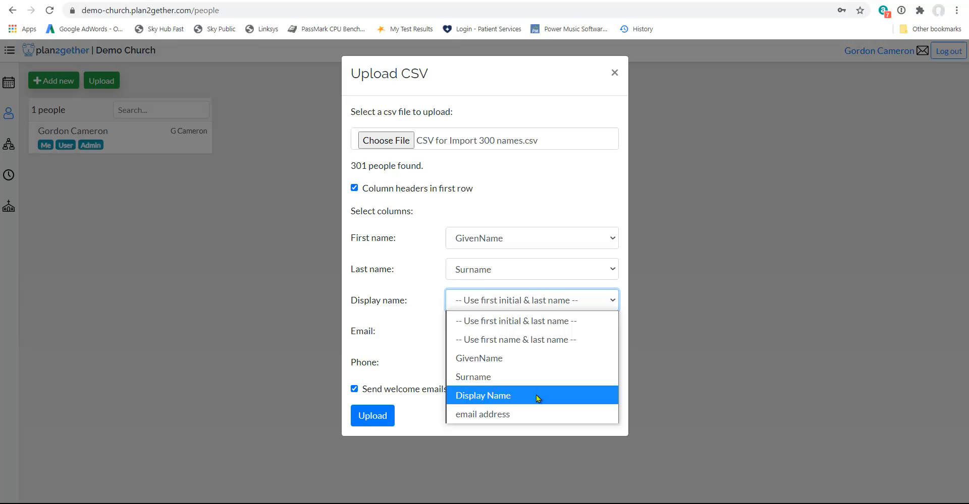
pyautogui.click(535, 396)
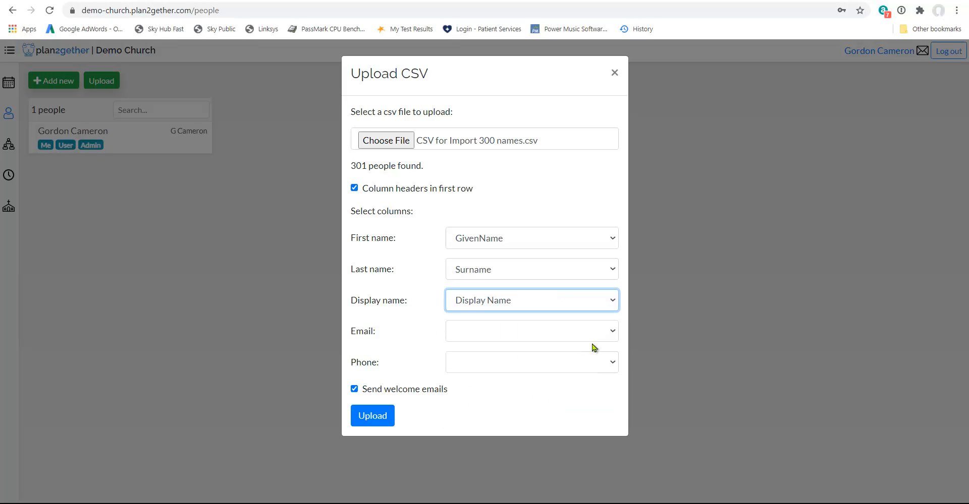
pyautogui.click(613, 333)
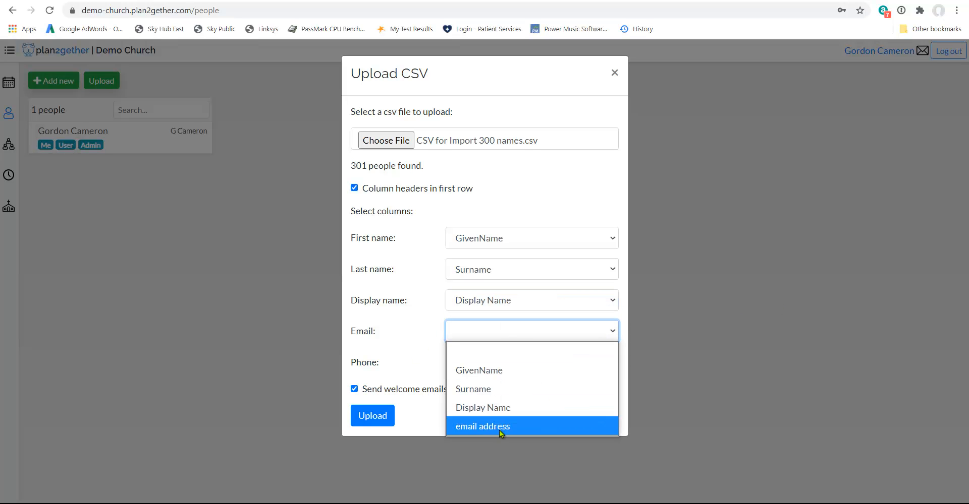
pyautogui.click(499, 430)
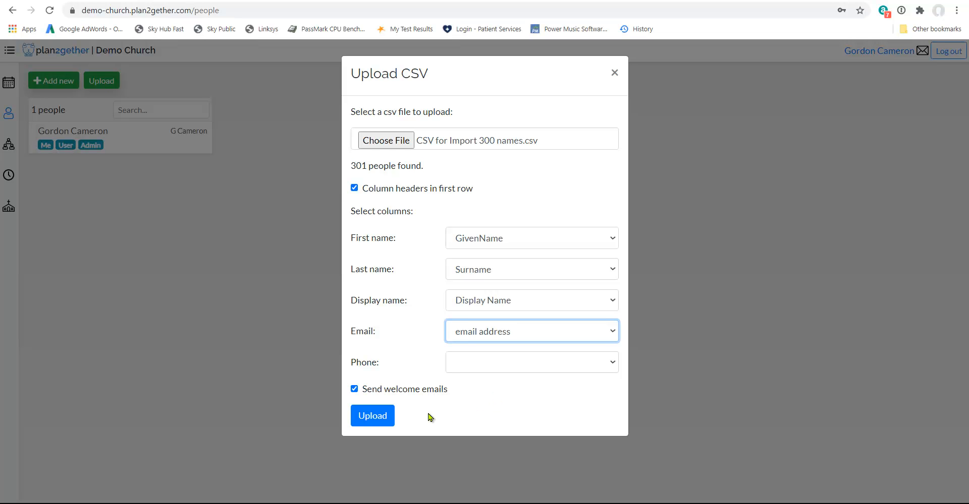
# Upload the people from the CSV file with welcome emails enabled and finish the import
pyautogui.click(390, 415)
pyautogui.click(379, 418)
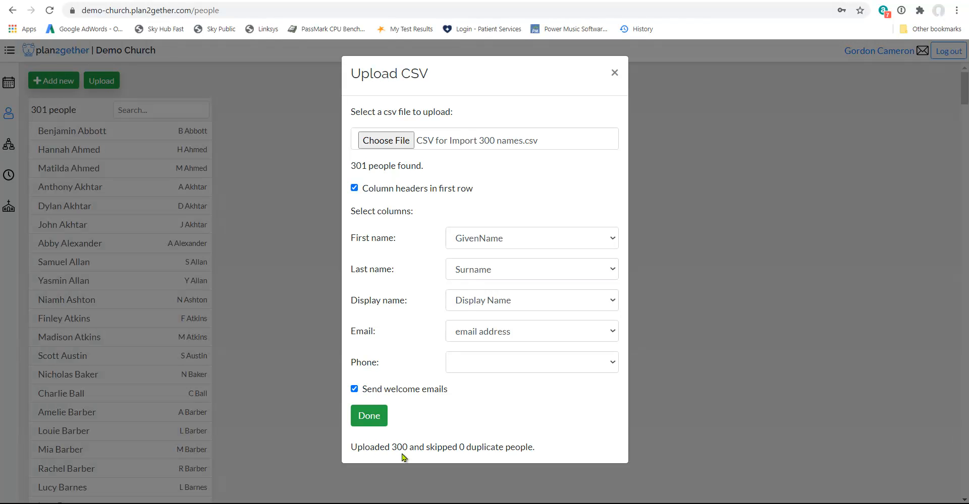
pyautogui.click(361, 415)
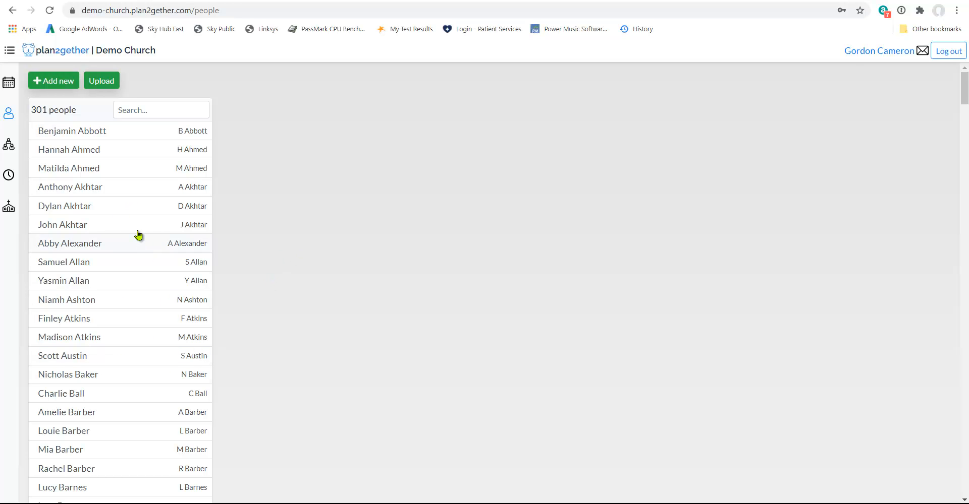
# Compare the details of the two identically named people flagged with a non-unique display name
pyautogui.scroll(-5, 135, 229)
pyautogui.scroll(-3, 135, 225)
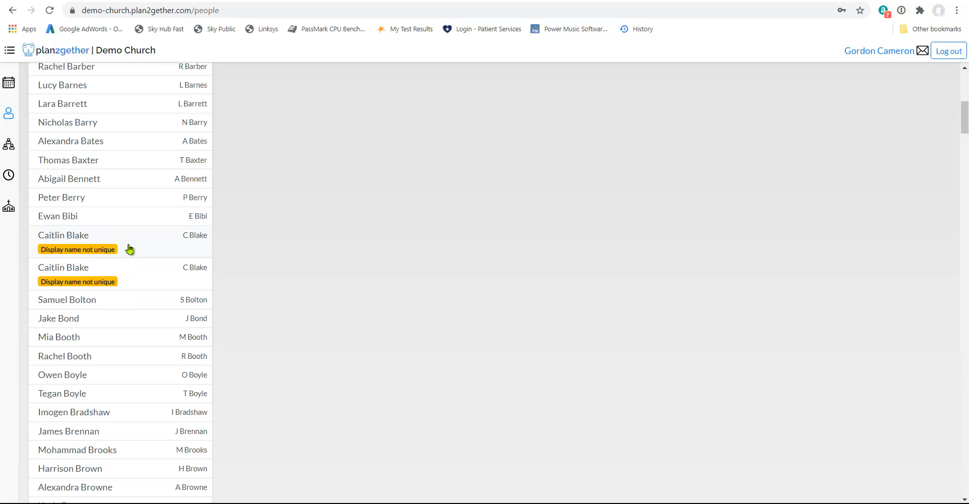
pyautogui.click(129, 248)
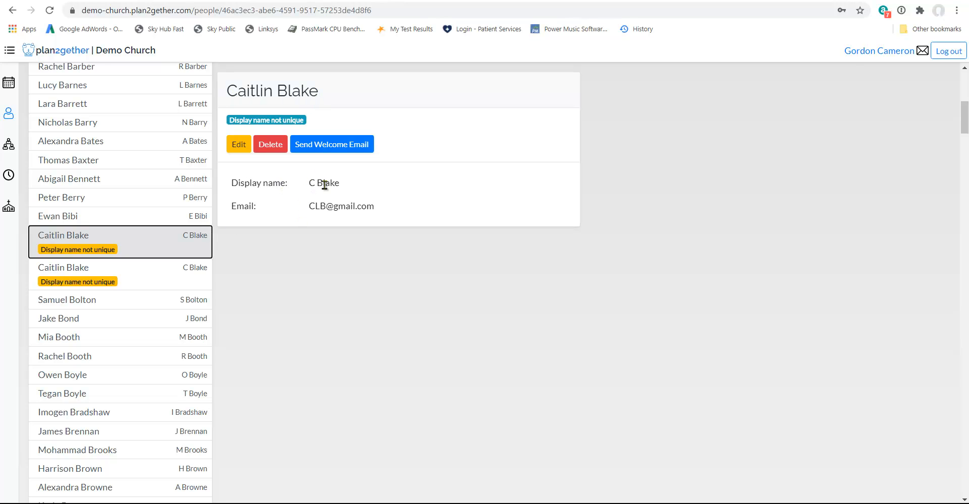
pyautogui.click(129, 275)
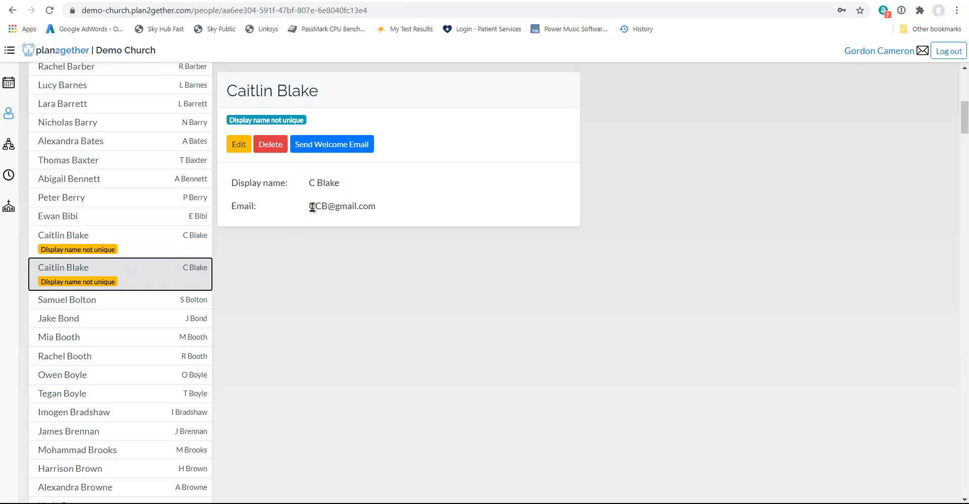
pyautogui.click(137, 249)
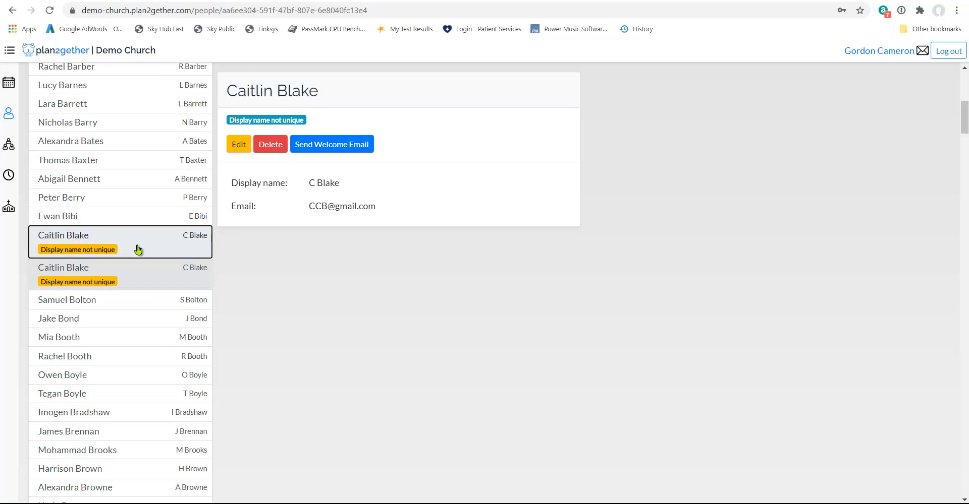
pyautogui.click(137, 280)
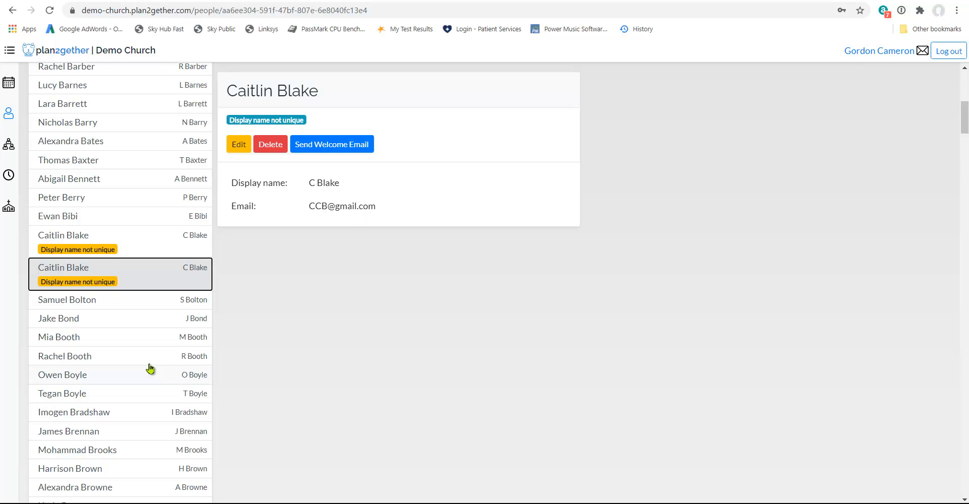
# Find the next flagged pair with the same surname but different first names, and compare their display names and emails
pyautogui.scroll(-5, 130, 329)
pyautogui.scroll(-15, 130, 329)
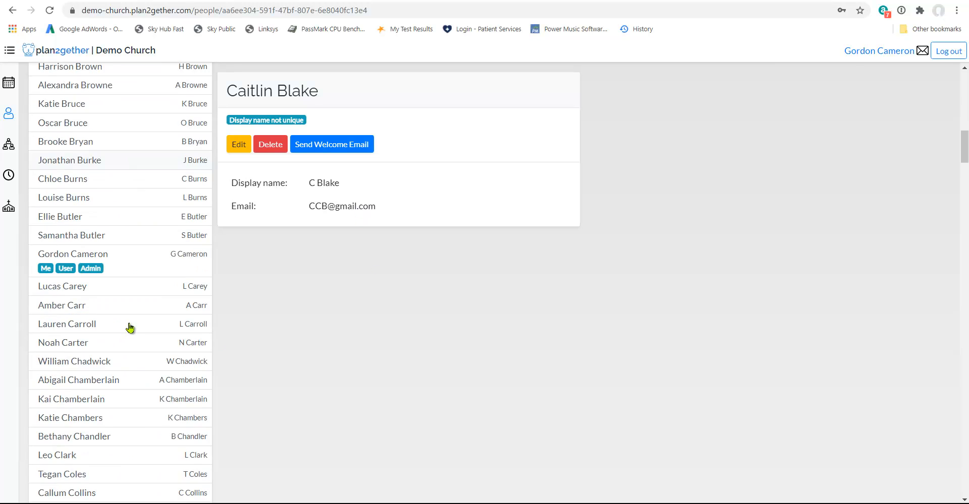
pyautogui.scroll(-20, 129, 329)
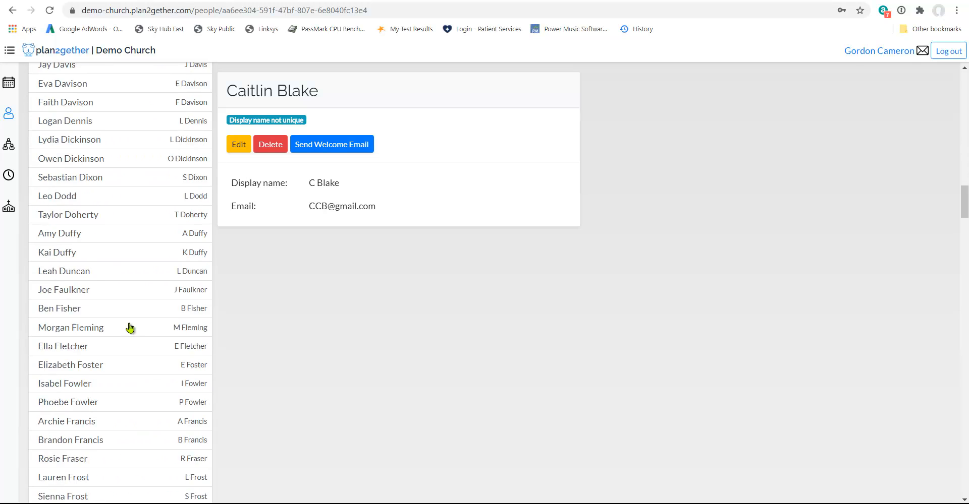
pyautogui.scroll(-16, 129, 328)
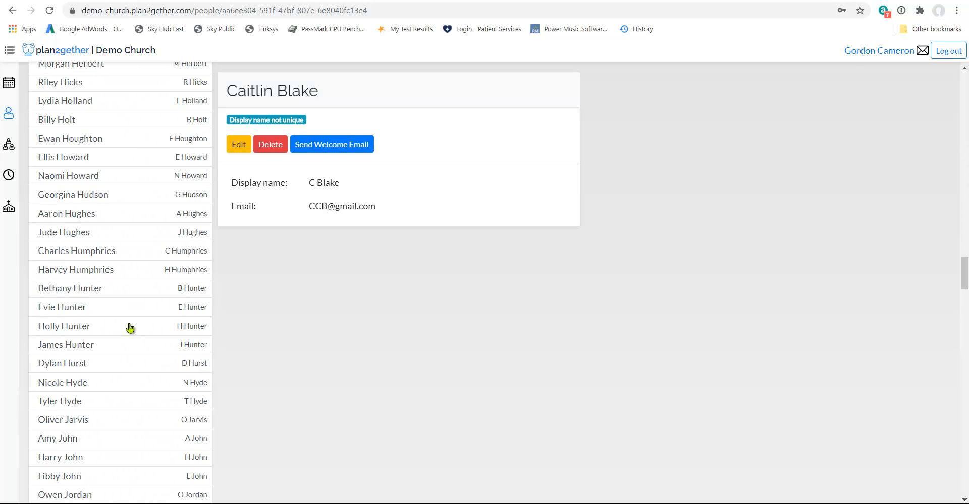
pyautogui.scroll(4, 129, 329)
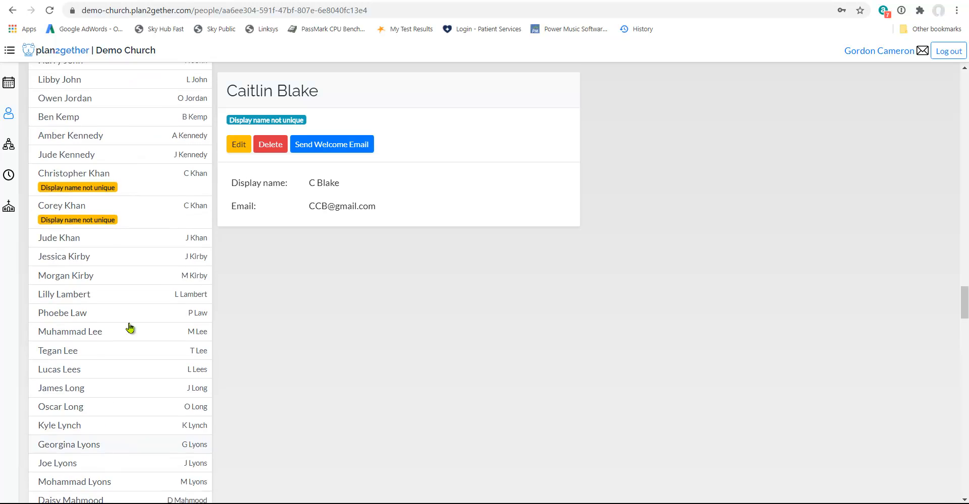
pyautogui.click(155, 243)
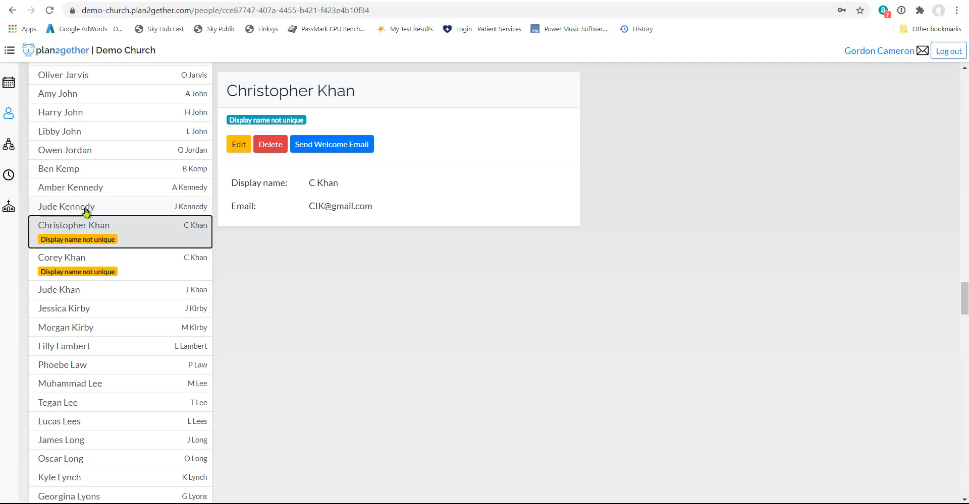
pyautogui.click(140, 265)
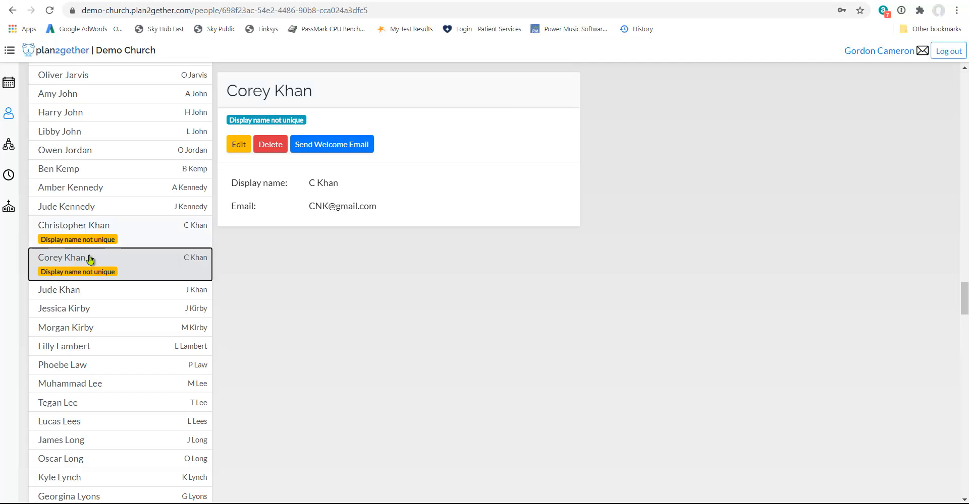
pyautogui.click(137, 239)
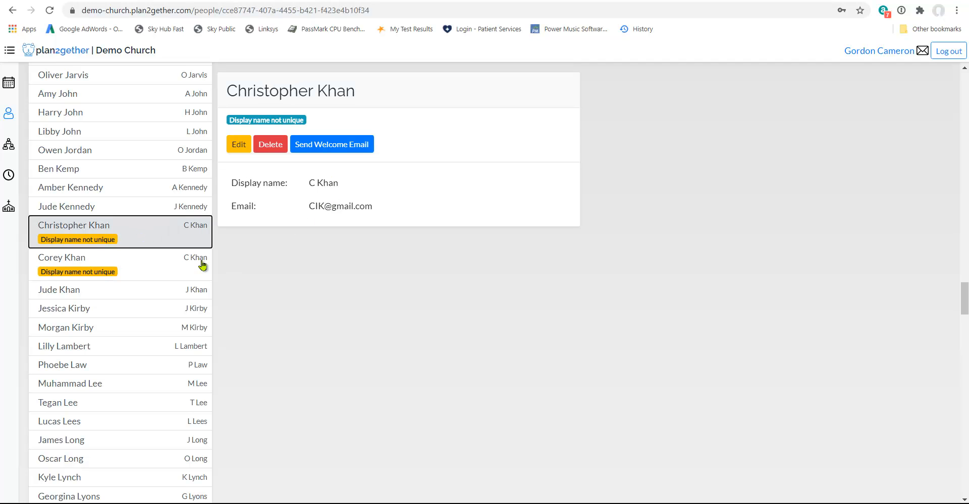
# Change the second flagged person's display name to the first three letters of the first name plus the surname, and save
pyautogui.click(158, 270)
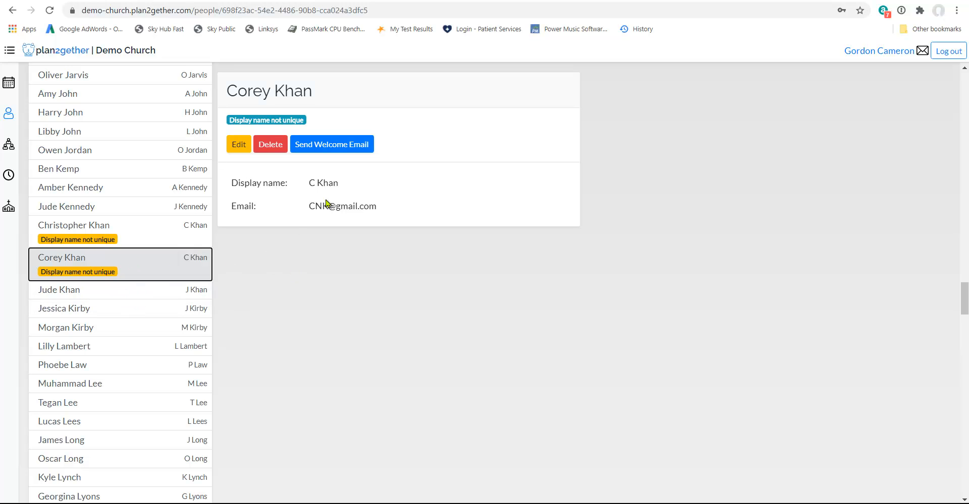
pyautogui.click(240, 147)
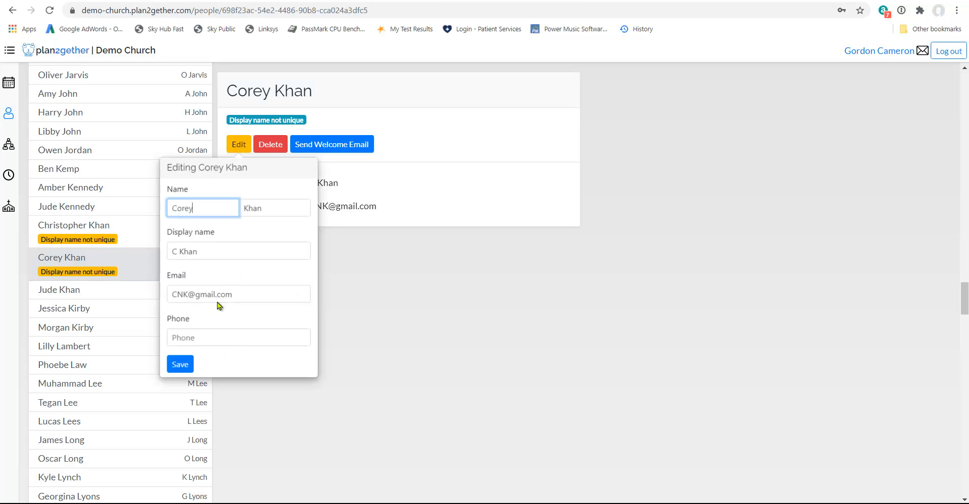
pyautogui.click(175, 252)
pyautogui.write('or')
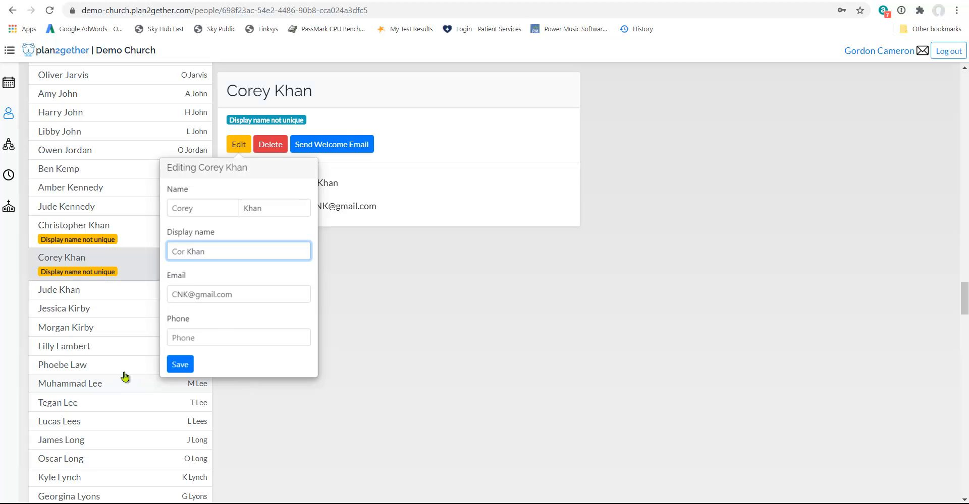
pyautogui.click(182, 366)
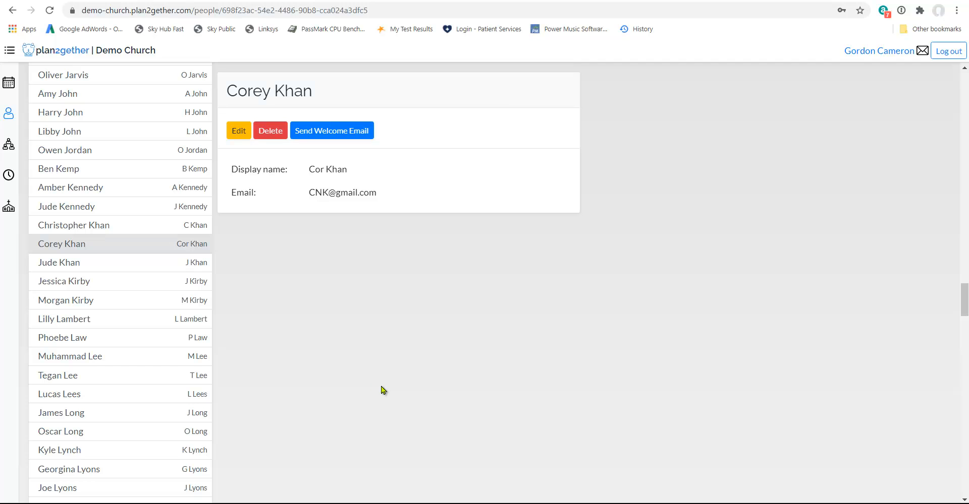
# Give the other person in that same-surname pair a display name of three first-name letters plus the surname, and save
pyautogui.click(93, 232)
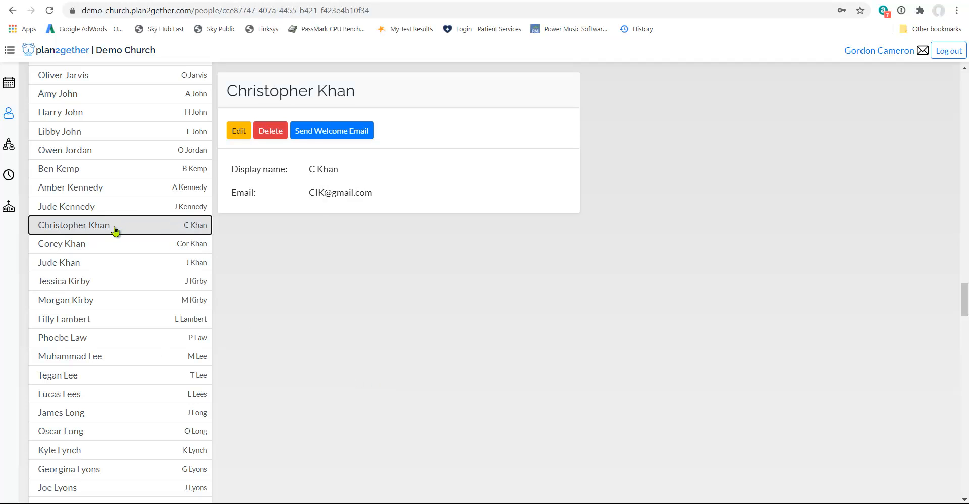
pyautogui.click(239, 132)
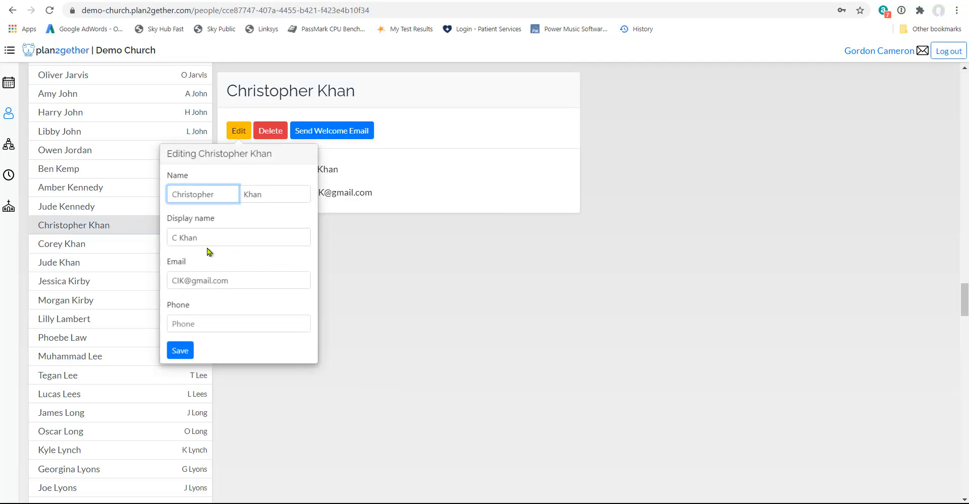
pyautogui.click(174, 237)
pyautogui.write('hr')
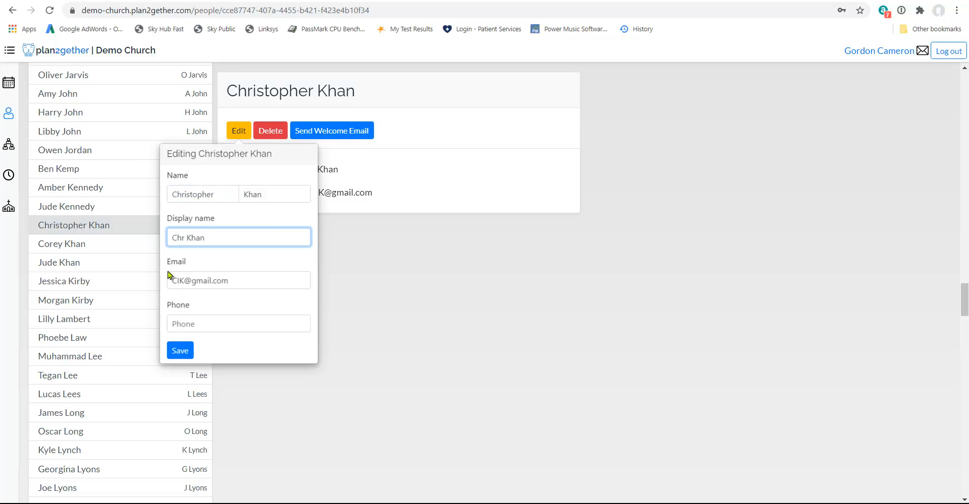
pyautogui.click(182, 351)
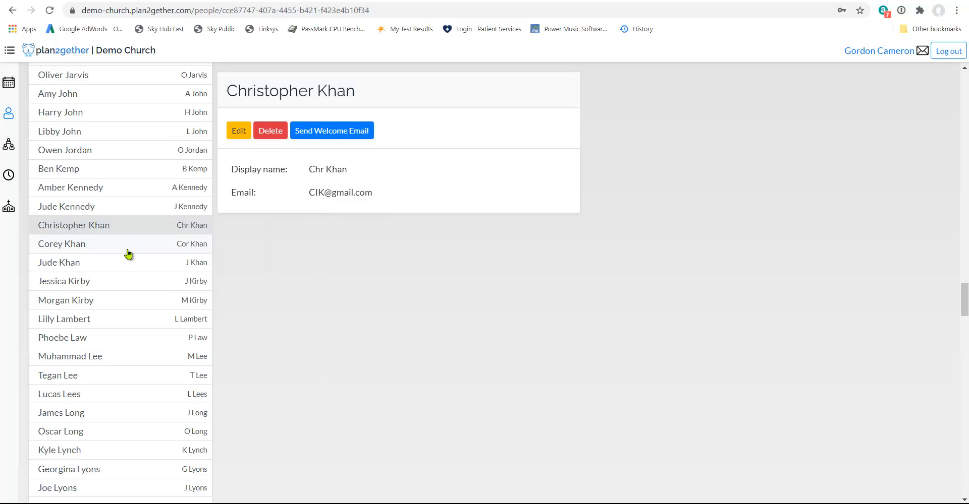
# Change the display name of the first of the two identically named flagged people to the initials CL plus the surname, and save
pyautogui.scroll(20, 133, 243)
pyautogui.scroll(20, 131, 253)
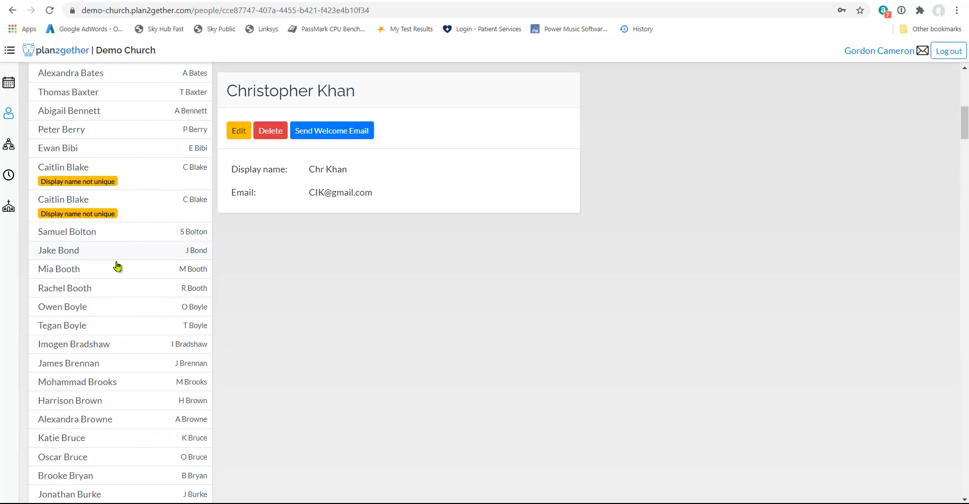
pyautogui.click(140, 182)
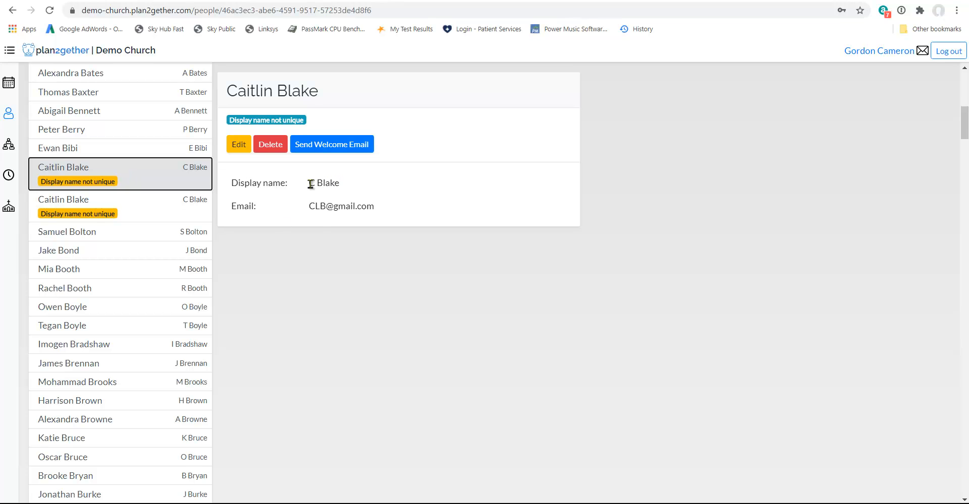
pyautogui.click(239, 145)
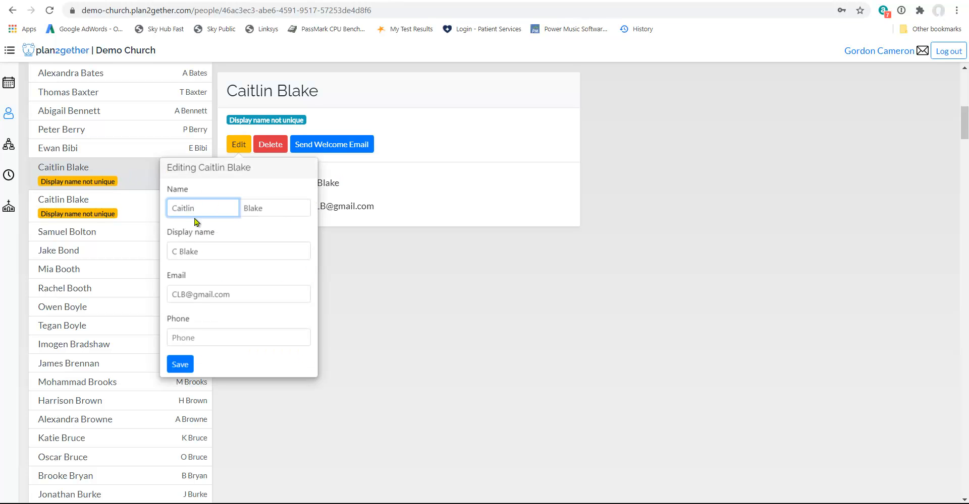
pyautogui.click(175, 252)
pyautogui.write('L')
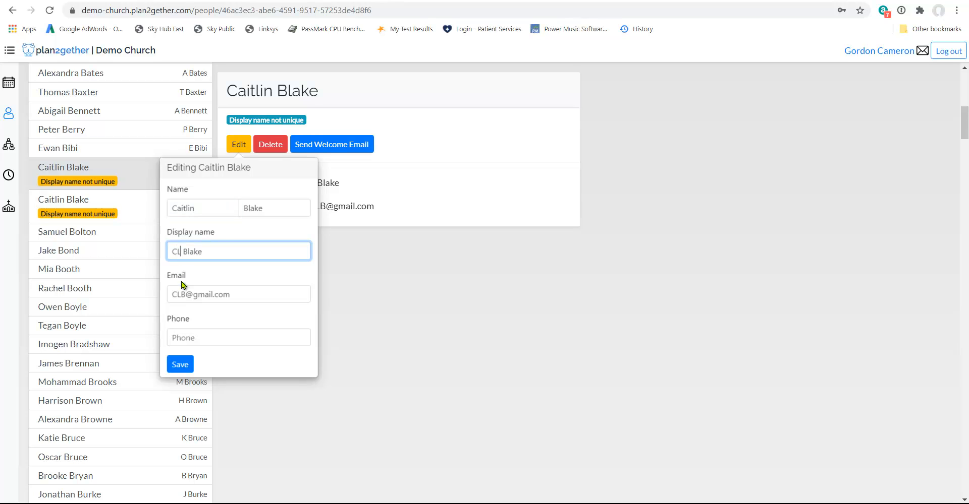
pyautogui.click(181, 365)
# Give the second identically named person a display name of the initials CC plus the surname, and save
pyautogui.click(134, 187)
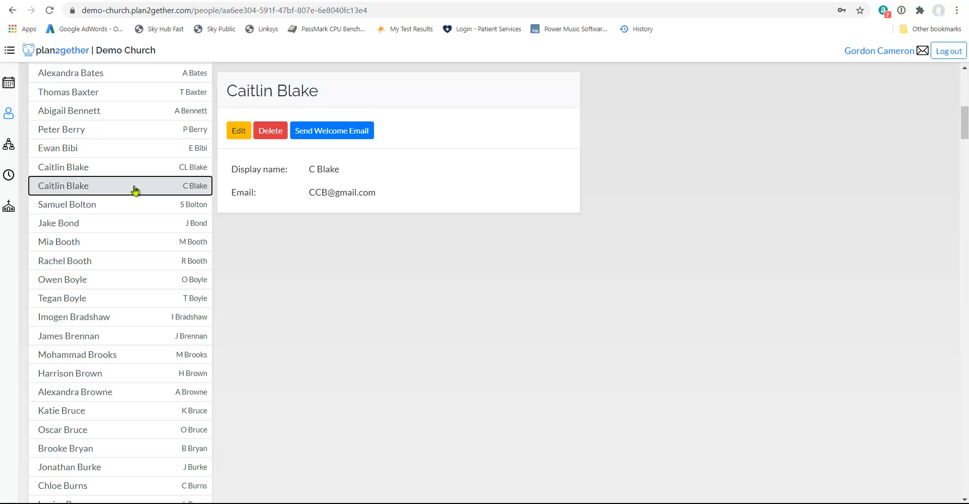
pyautogui.click(238, 132)
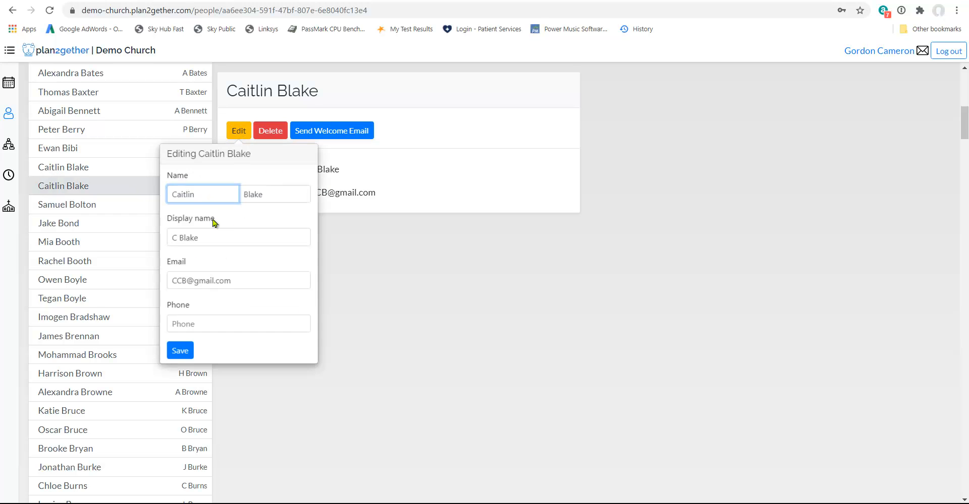
pyautogui.click(178, 242)
pyautogui.write('C')
pyautogui.click(180, 352)
# Check the people list from its start for any remaining entries flagged with a non-unique display name
pyautogui.scroll(10, 82, 280)
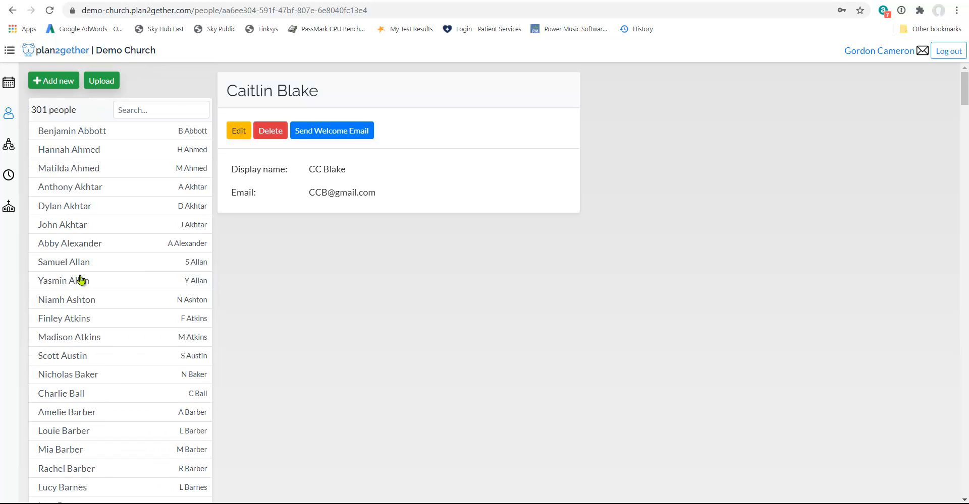
pyautogui.scroll(-15, 81, 280)
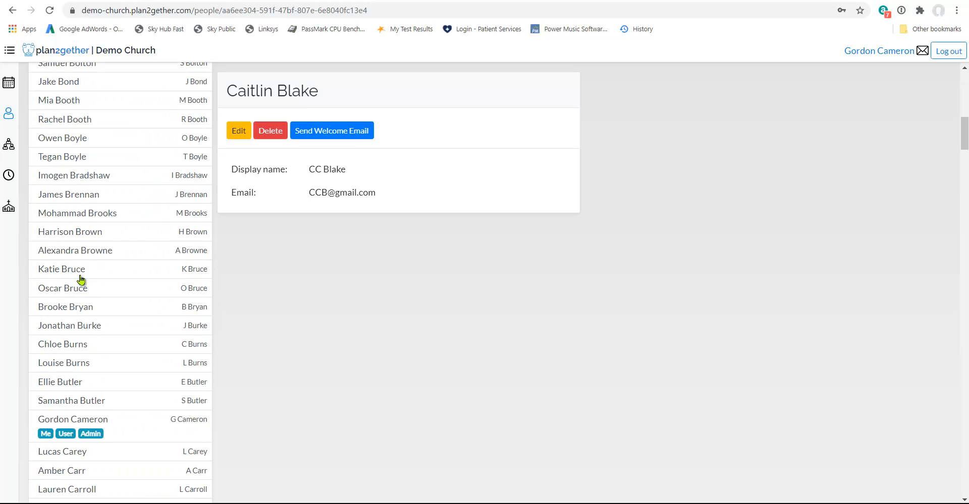
pyautogui.scroll(-10, 81, 280)
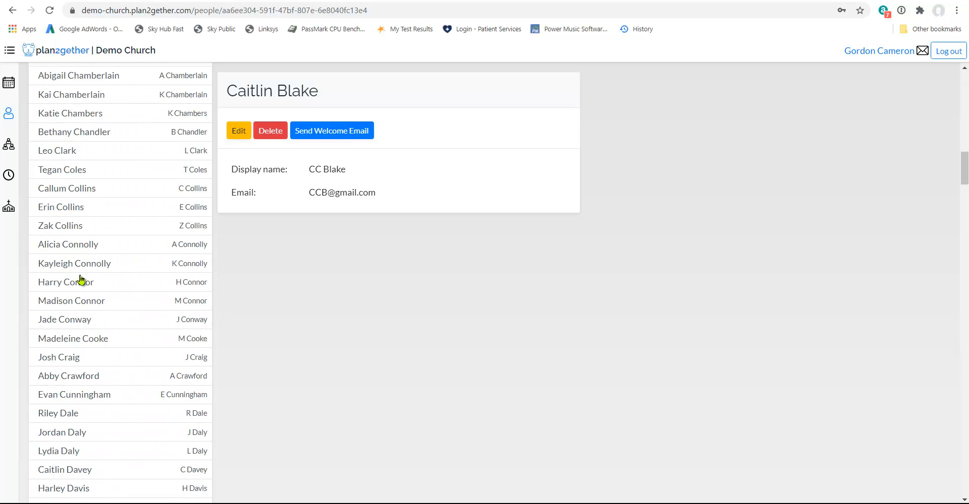
pyautogui.scroll(-12, 81, 280)
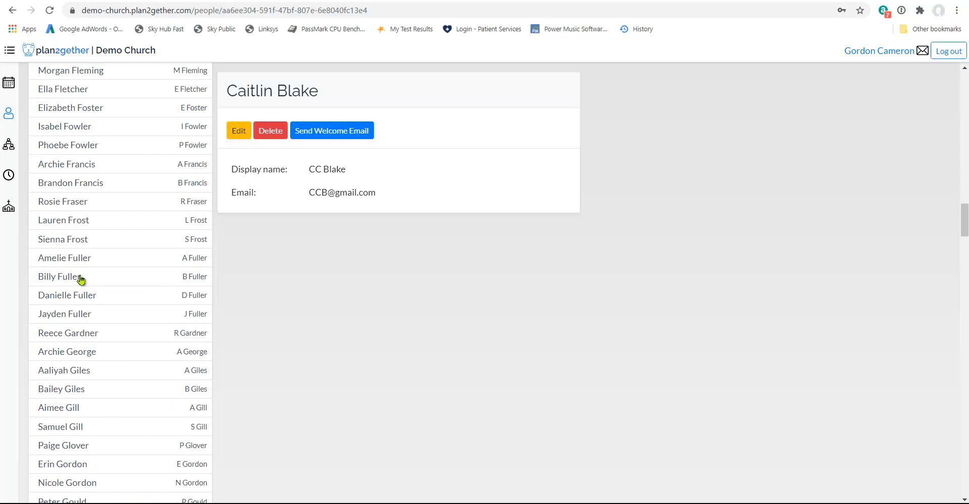
pyautogui.scroll(-12, 81, 280)
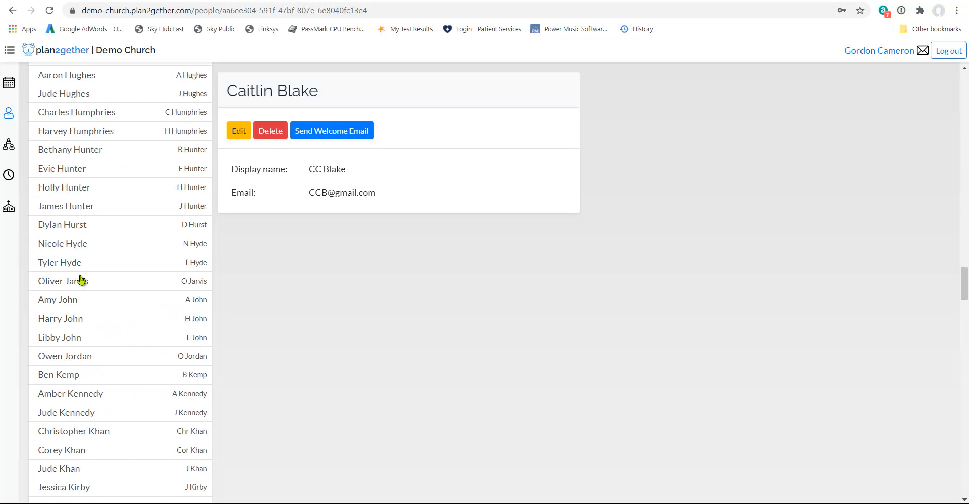
# View the blank form for adding a new person with its name, display name, email and phone fields, and close it without saving
pyautogui.scroll(20, 81, 280)
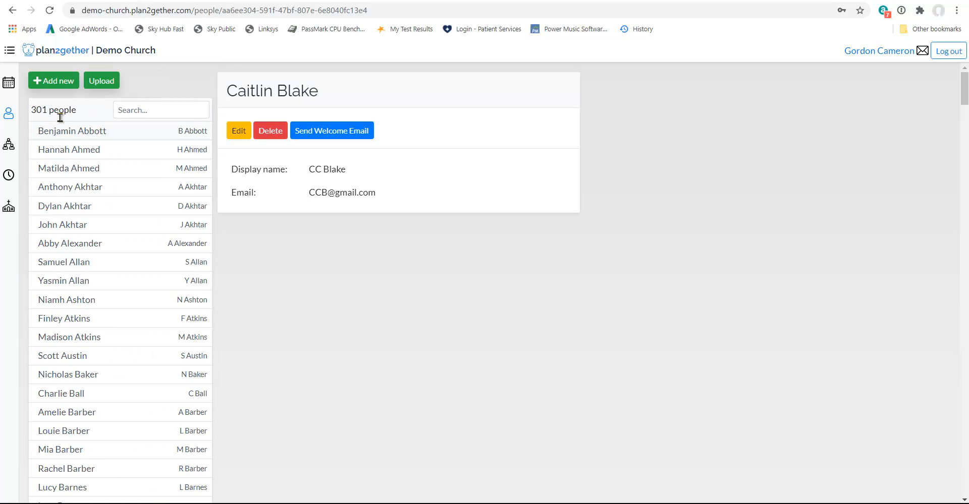
pyautogui.click(55, 82)
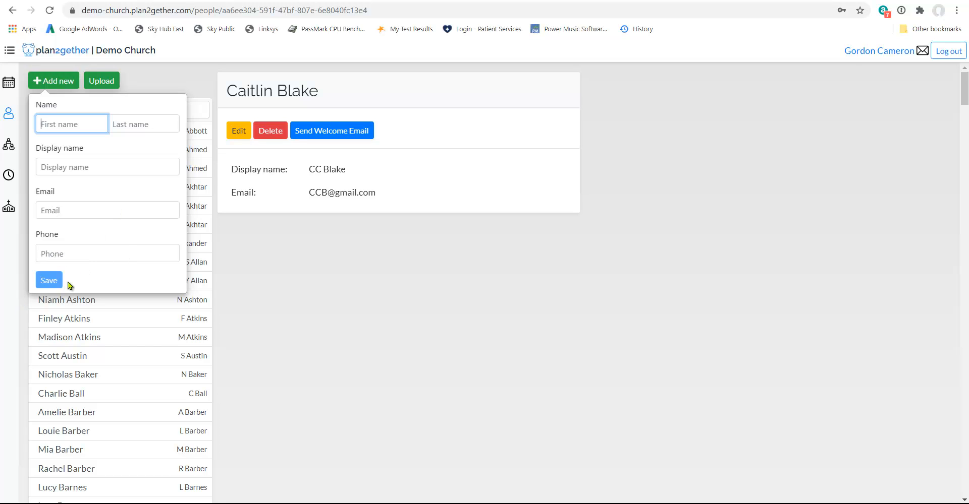
pyautogui.click(280, 313)
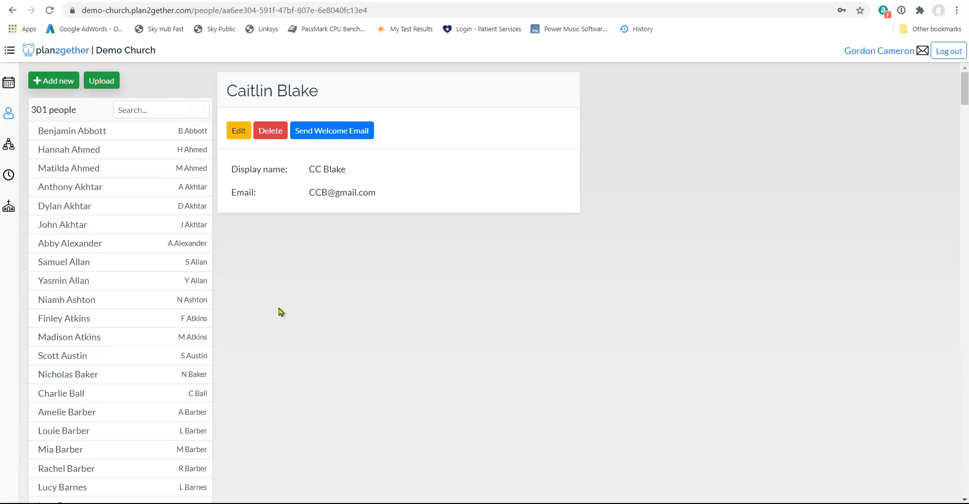